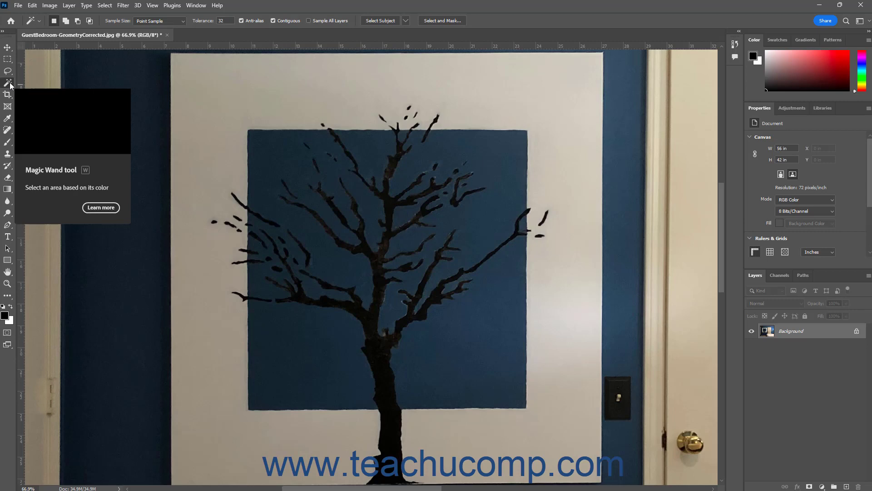
Choose the Magic Wand Tool from the selection tools group in the toolbar.
{"action": "left_click", "coordinate": [10, 83]}
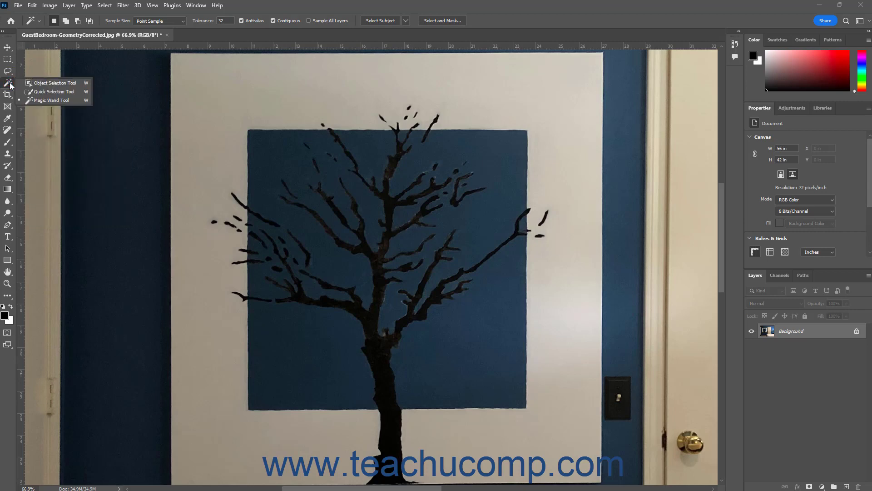
{"action": "left_click", "coordinate": [58, 100]}
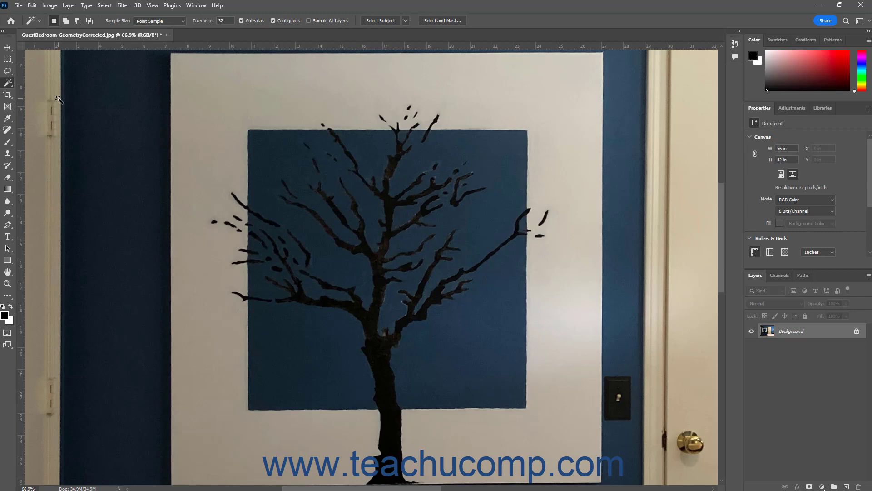
{"action": "left_click", "coordinate": [820, 333]}
{"action": "left_click", "coordinate": [39, 21]}
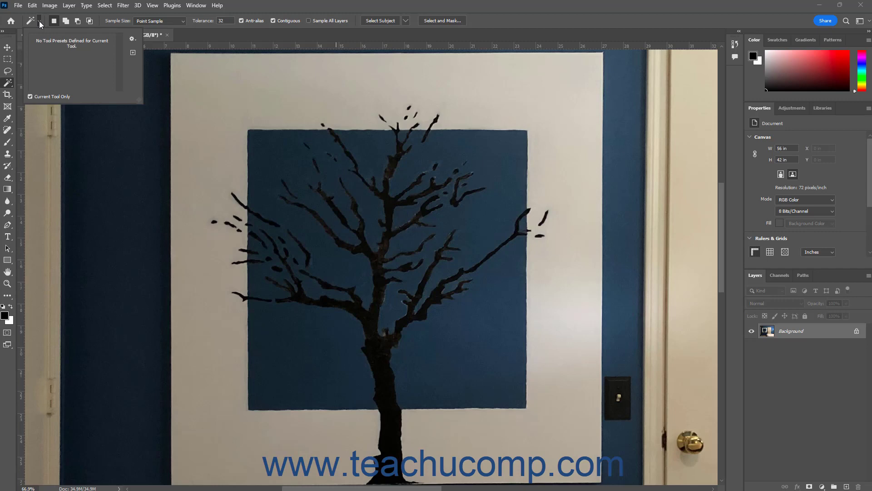
{"action": "left_click", "coordinate": [40, 21]}
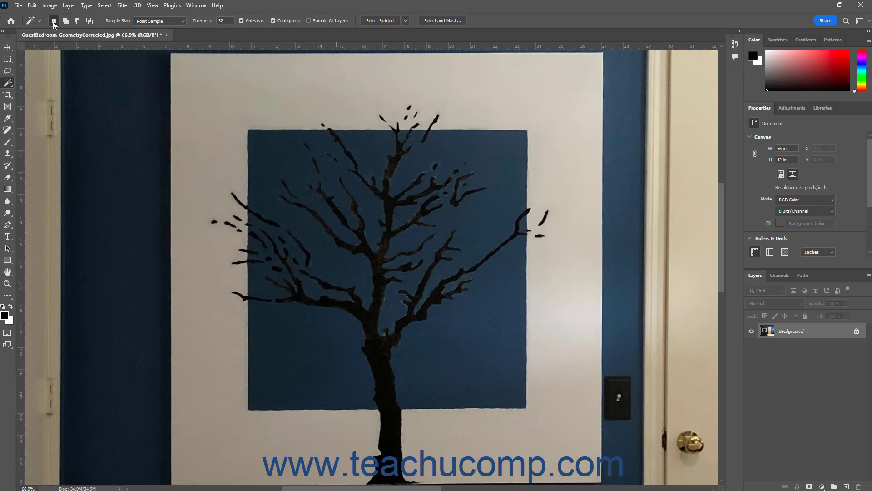
{"action": "left_click", "coordinate": [180, 22]}
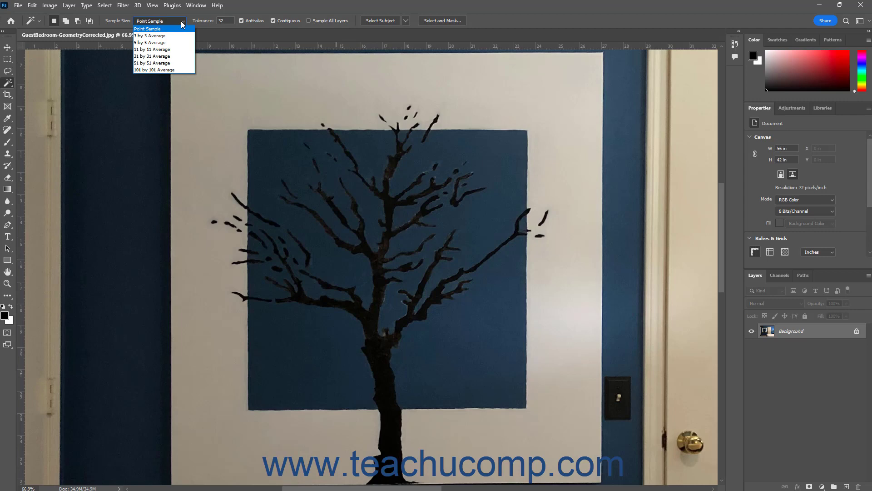
{"action": "left_click", "coordinate": [178, 29]}
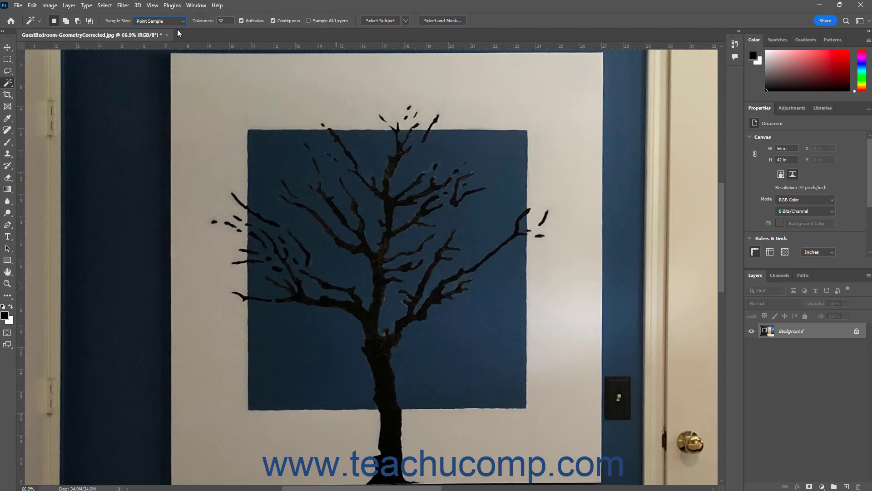
Select the current Tolerance value of 32 in the options bar to replace it with 15.
{"action": "double_click", "coordinate": [224, 21]}
{"action": "type", "text": "15"}
Apply tolerance 15, then Magic Wand-select the blue around the trunk, lower right and top-right corner.
{"action": "key", "text": "Return"}
{"action": "left_click", "coordinate": [316, 329]}
{"action": "left_click", "coordinate": [65, 22]}
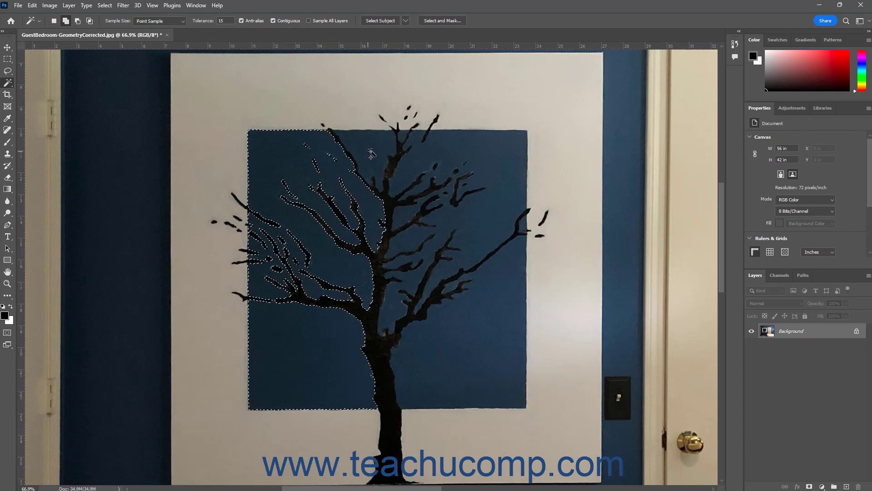
{"action": "left_click", "coordinate": [412, 156]}
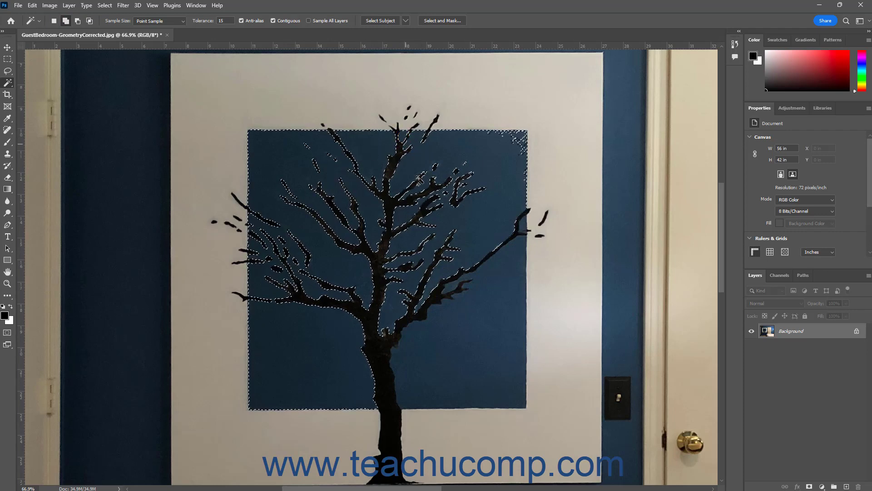
{"action": "left_click", "coordinate": [500, 281]}
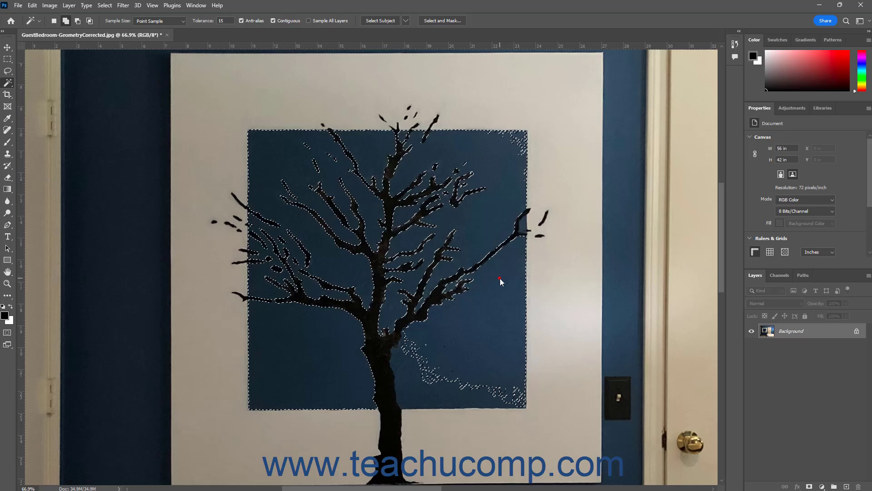
{"action": "left_click", "coordinate": [413, 385]}
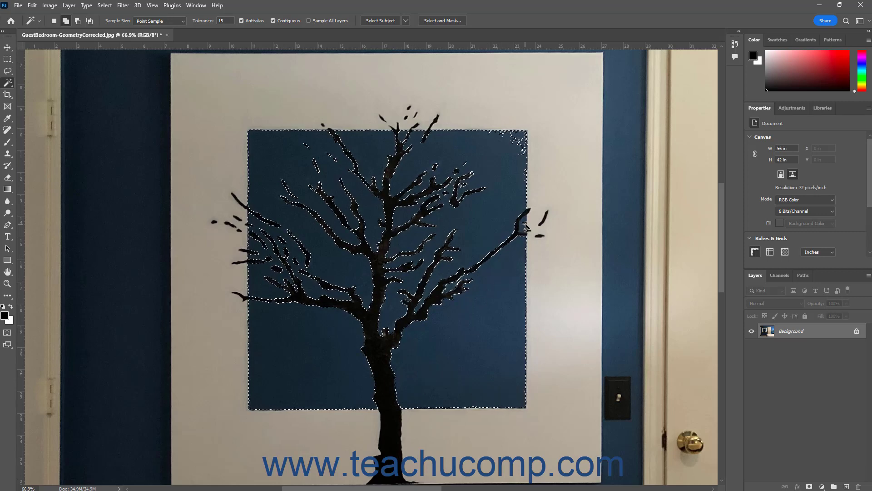
{"action": "left_click", "coordinate": [520, 148]}
{"action": "left_click", "coordinate": [520, 138]}
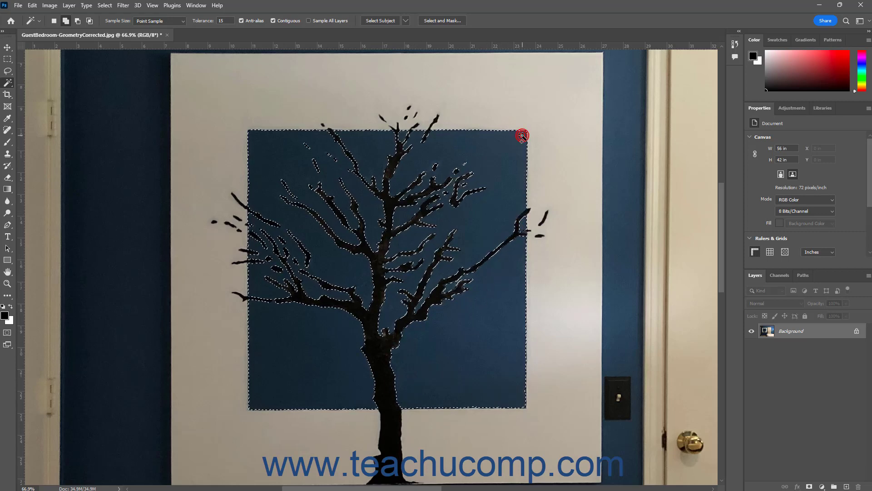